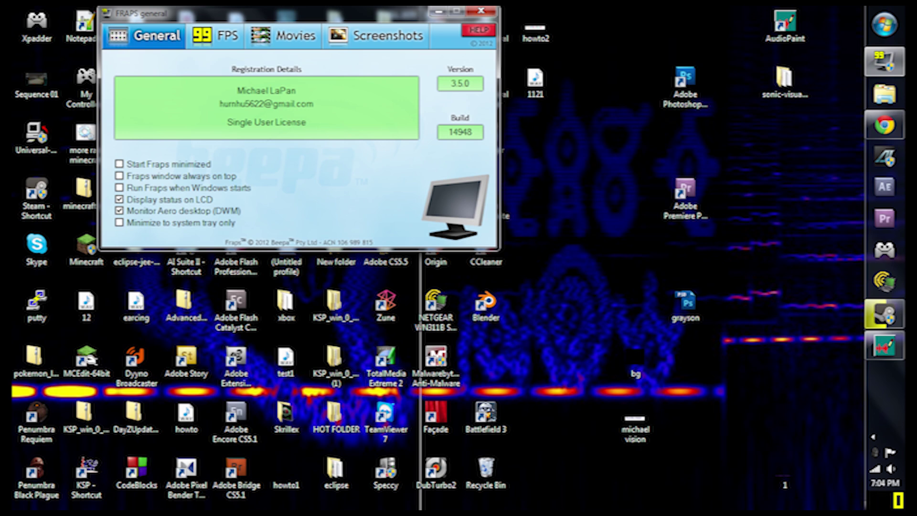
Step: Switch to Chrome and review the AudioPaint and Sonic Visualiser download pages, then minimize the browser
mouse_move(884, 125)
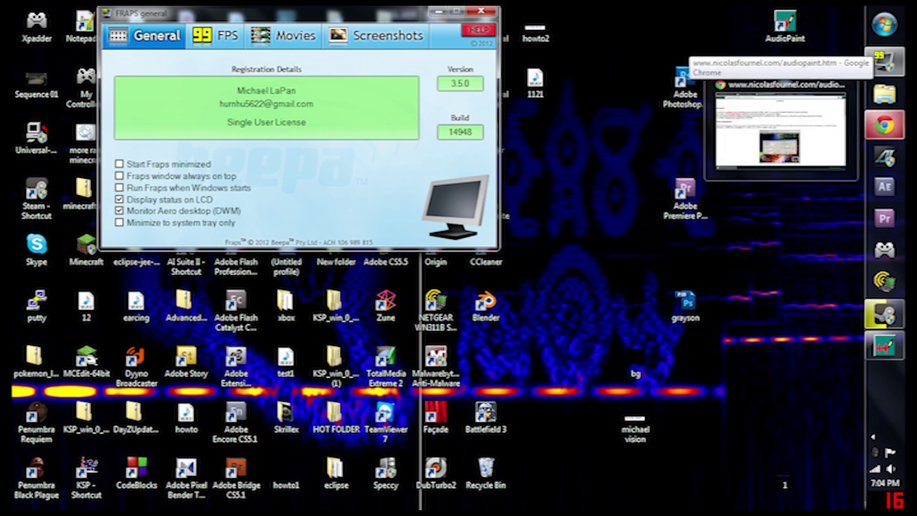
click(780, 129)
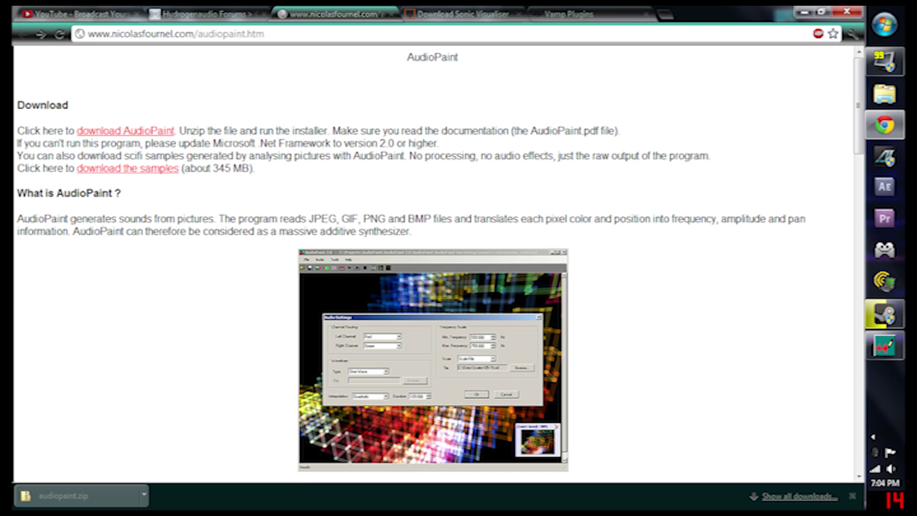
scroll(432, 263, down, 1)
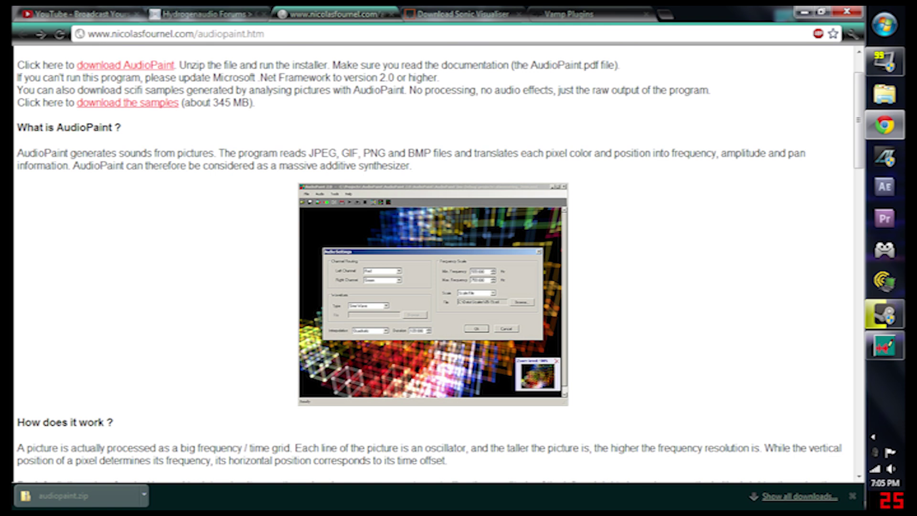
click(462, 15)
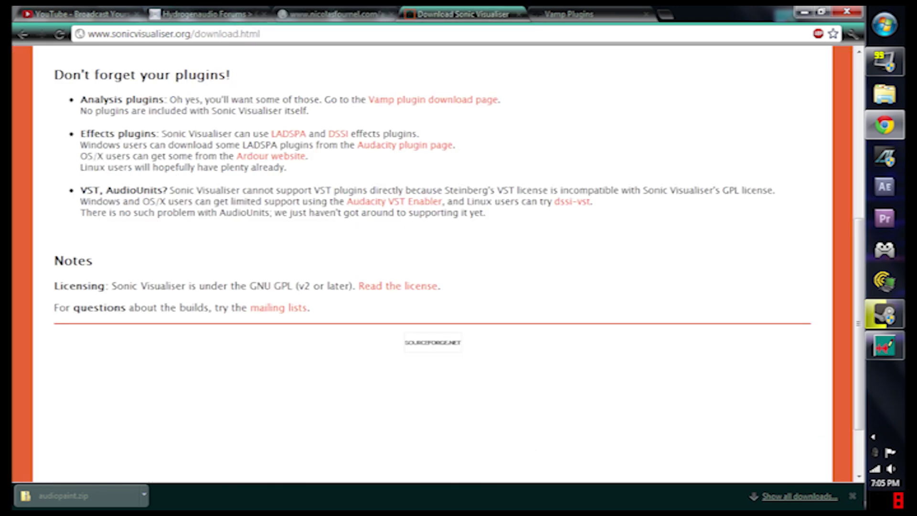
scroll(432, 263, up, 6)
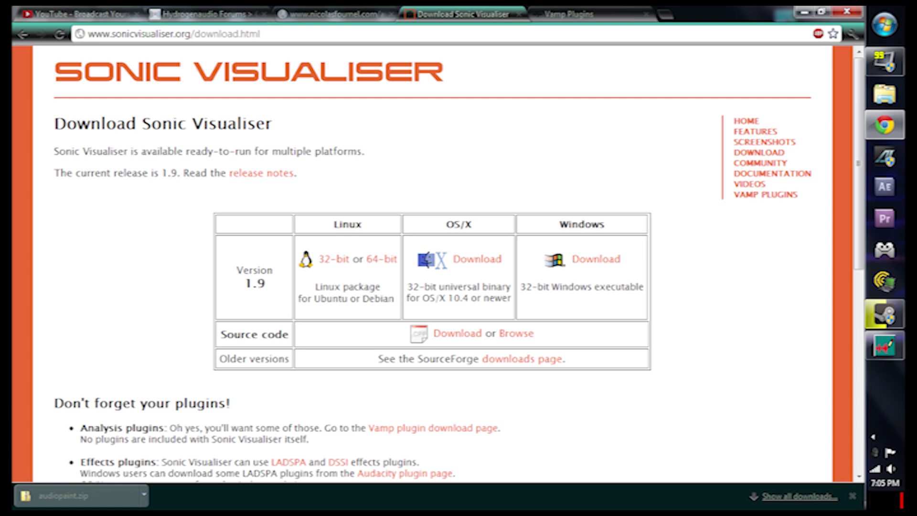
click(336, 15)
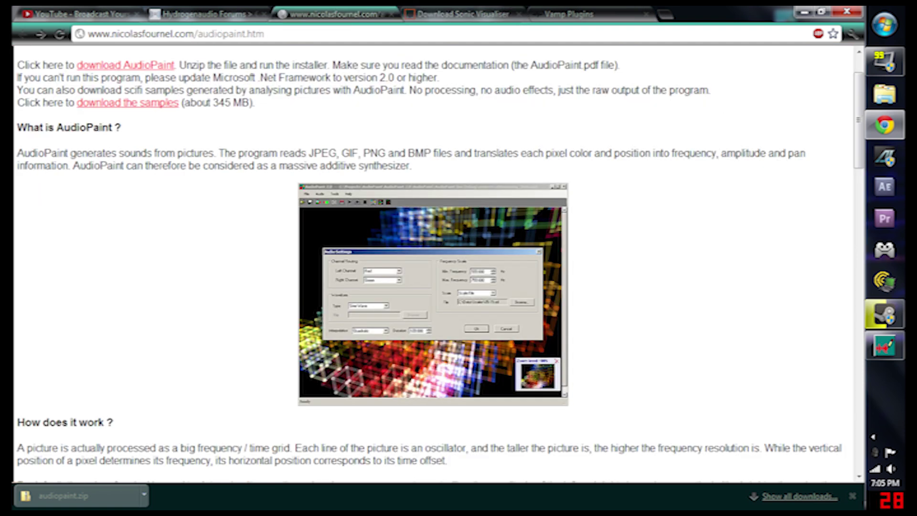
click(461, 14)
click(804, 12)
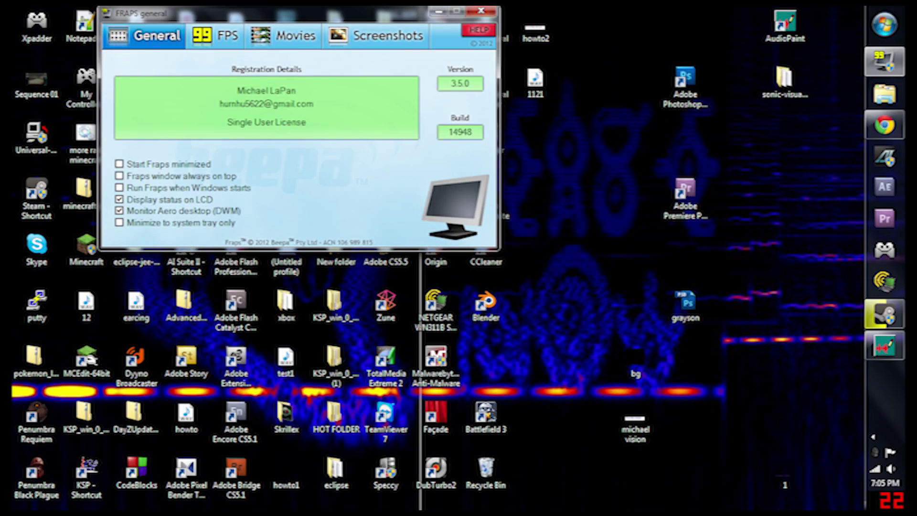
Step: View the howto2 picture from the desktop in Windows Photo Viewer and briefly open Photoshop, closing both
click(685, 85)
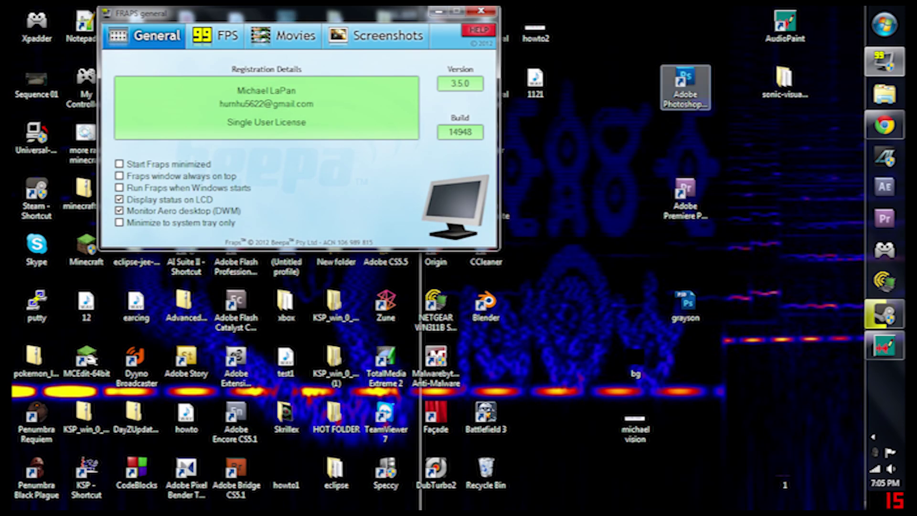
double_click(535, 29)
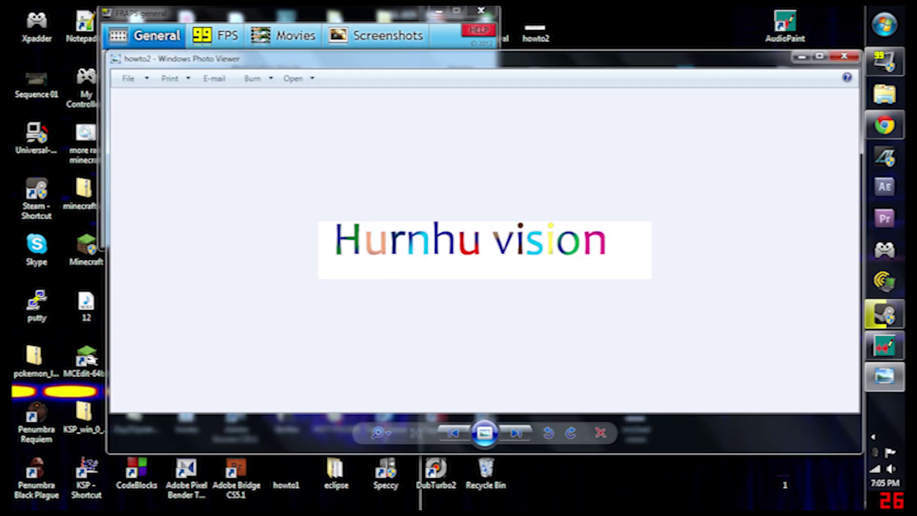
click(844, 56)
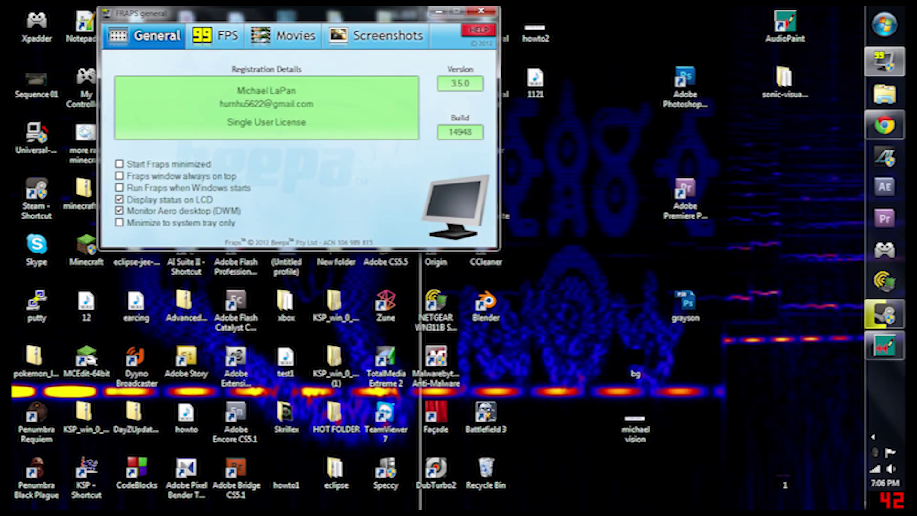
click(685, 86)
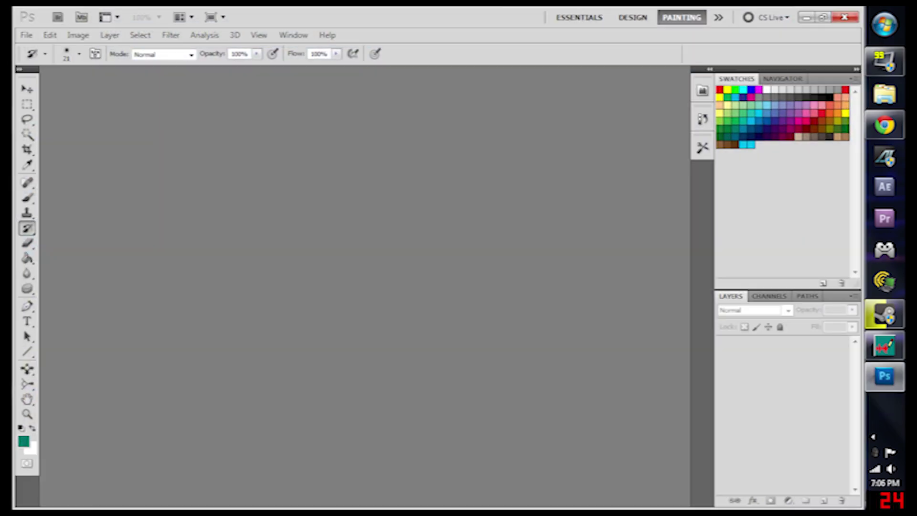
click(844, 17)
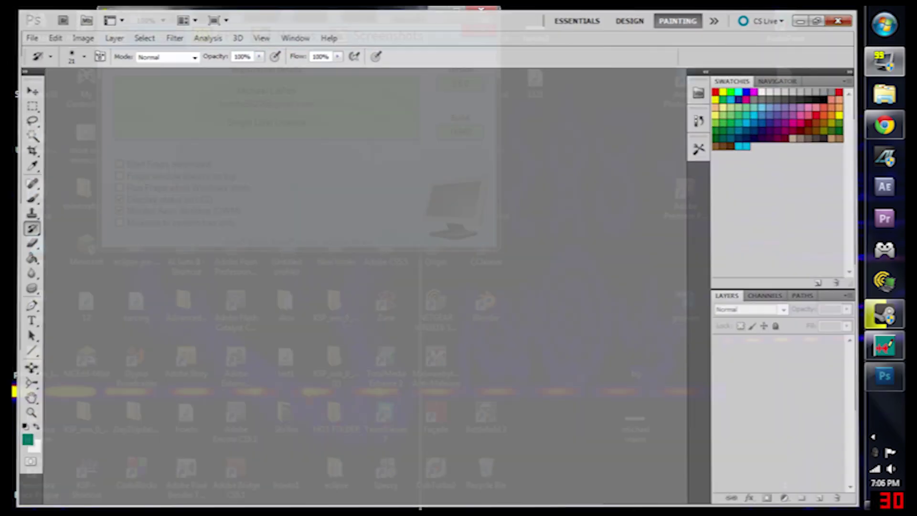
double_click(535, 28)
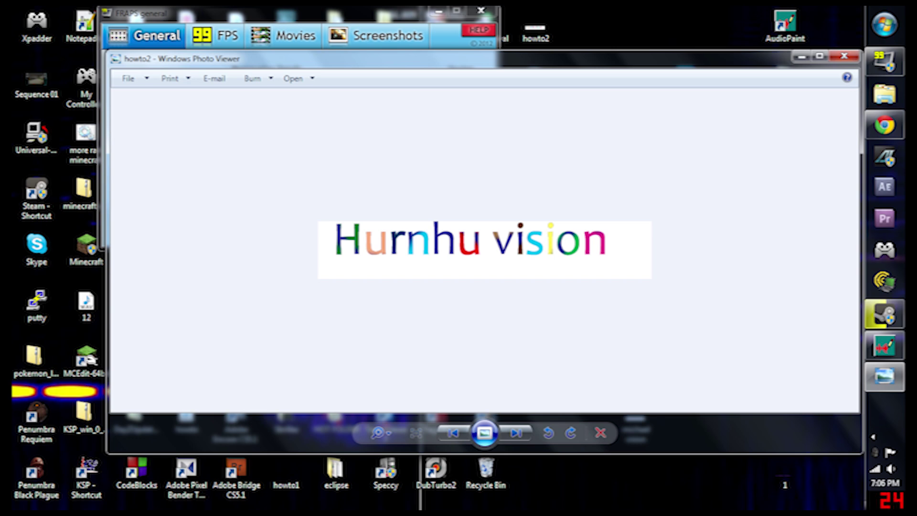
click(843, 56)
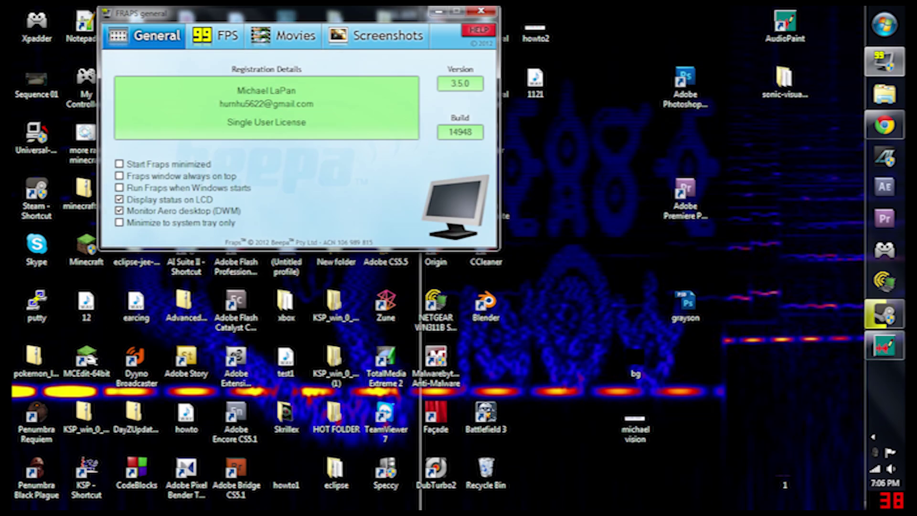
Step: Switch to AudioPaint, generate sound from the "Hurnhu vision" picture and check the system volume
click(883, 345)
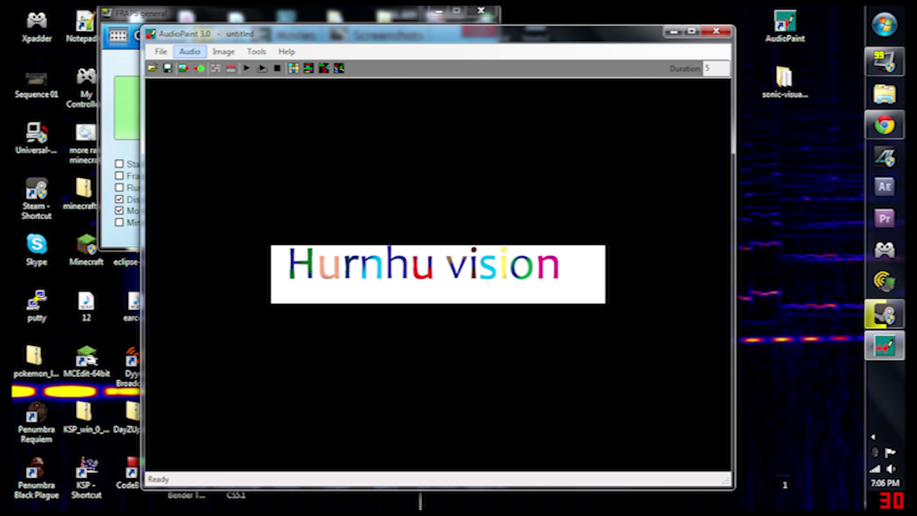
click(189, 52)
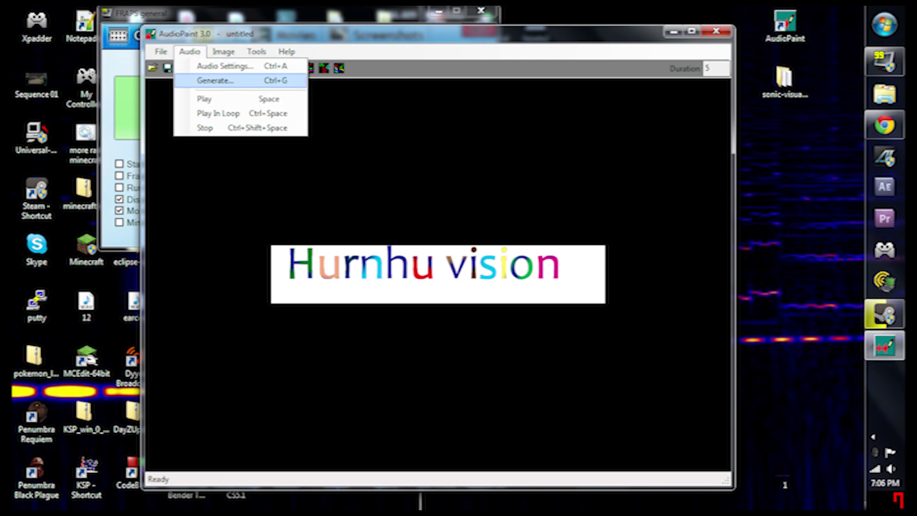
click(215, 80)
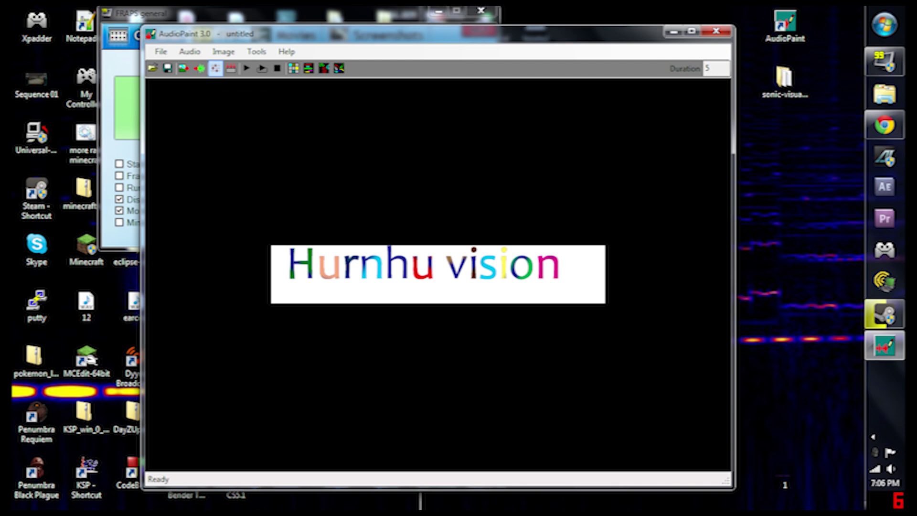
click(890, 469)
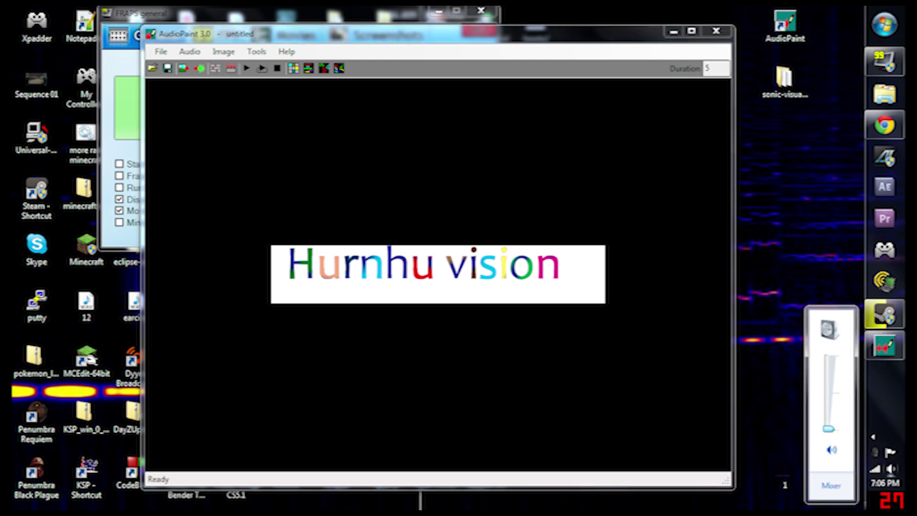
click(890, 470)
Step: Set the sound duration to 2 and generate the audio from the picture again
click(717, 69)
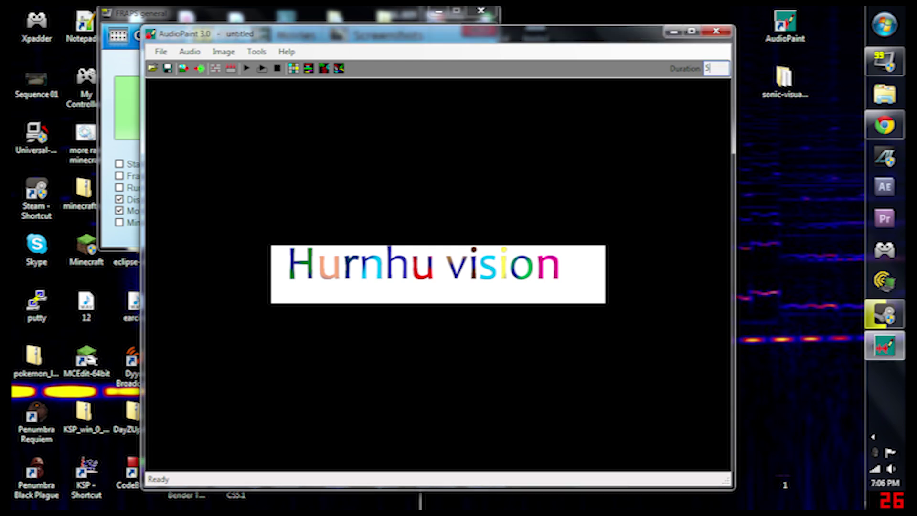
key(BackSpace)
text(2)
click(190, 52)
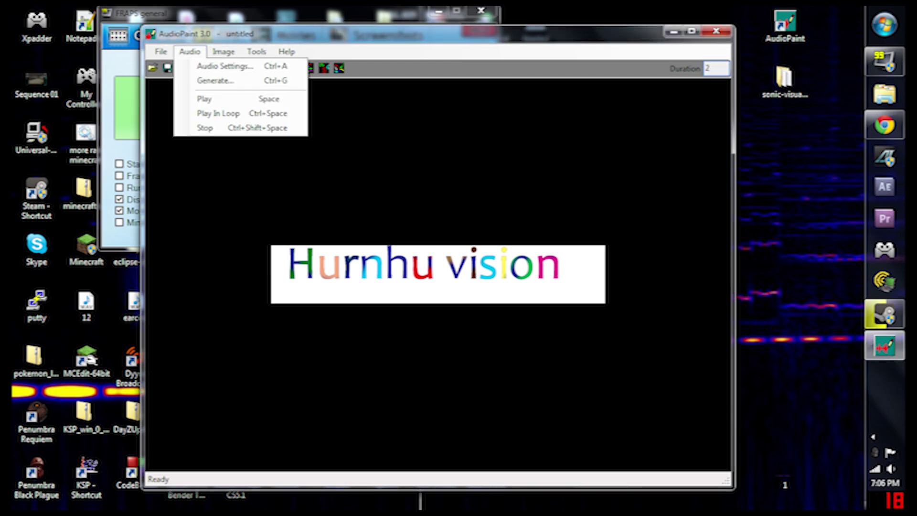
click(215, 81)
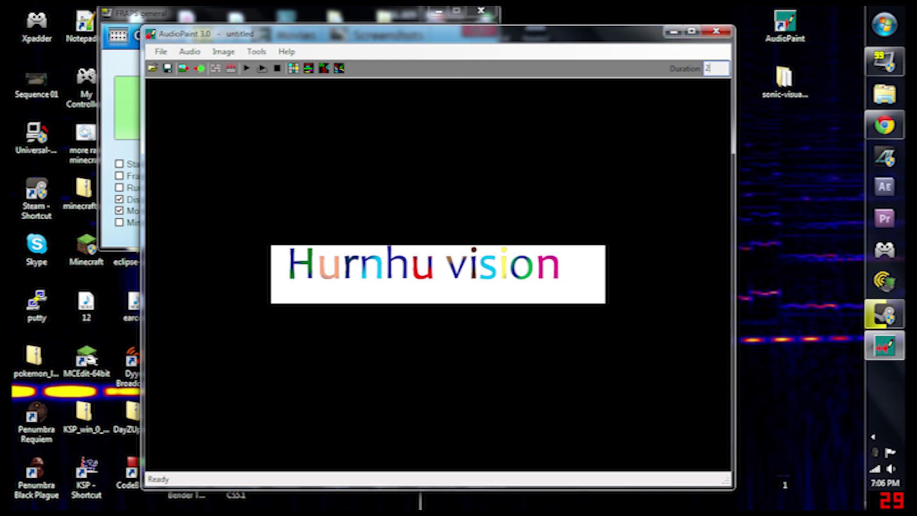
Step: Close AudioPaint and launch Sonic Visualiser from the sonic-visualiser-1.9-win32 folder on the desktop
click(161, 51)
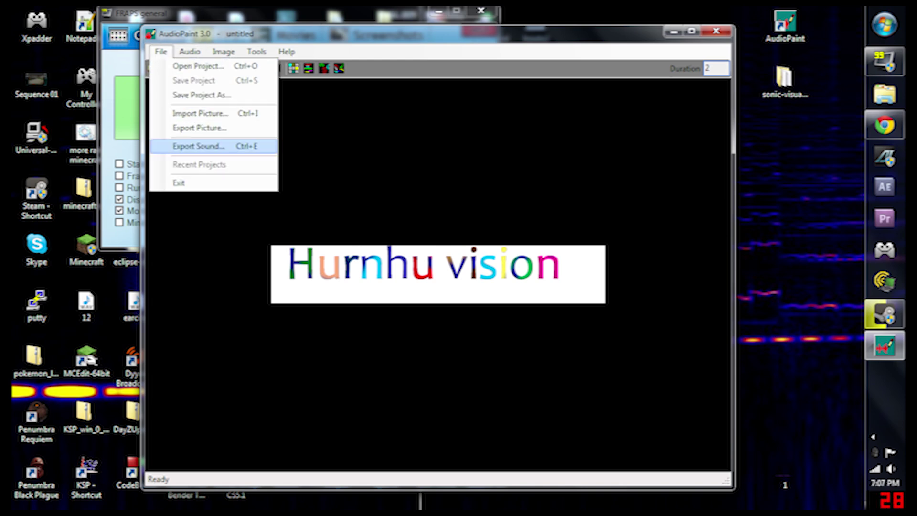
click(716, 31)
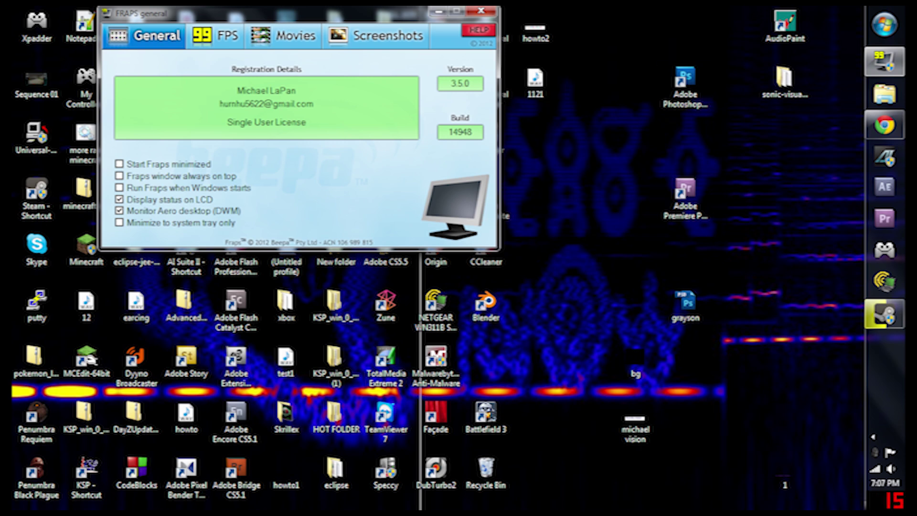
double_click(784, 82)
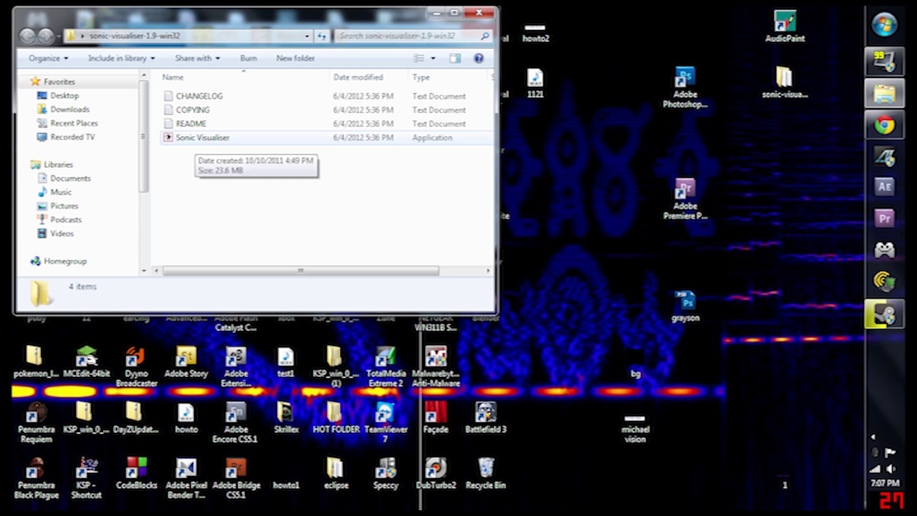
double_click(198, 138)
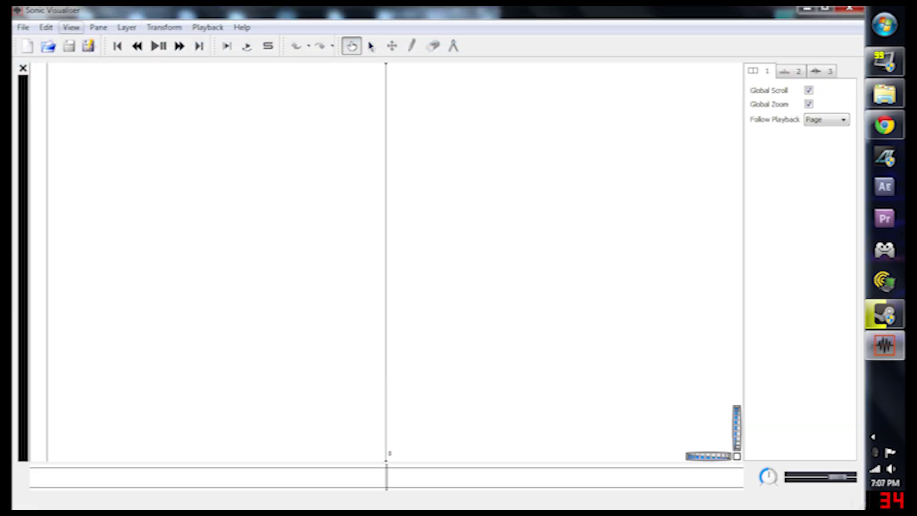
Step: Open the audio file 1121.wav from the Desktop folder and lower the playback volume
click(49, 46)
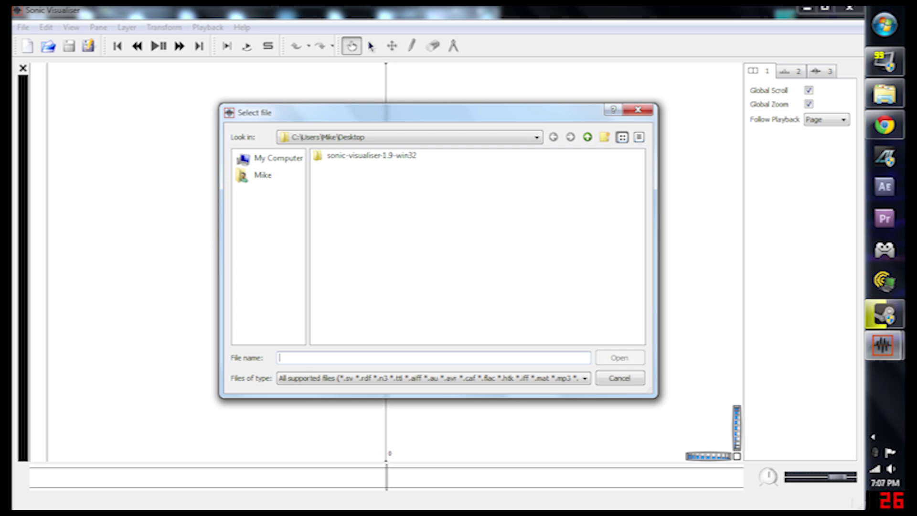
click(278, 158)
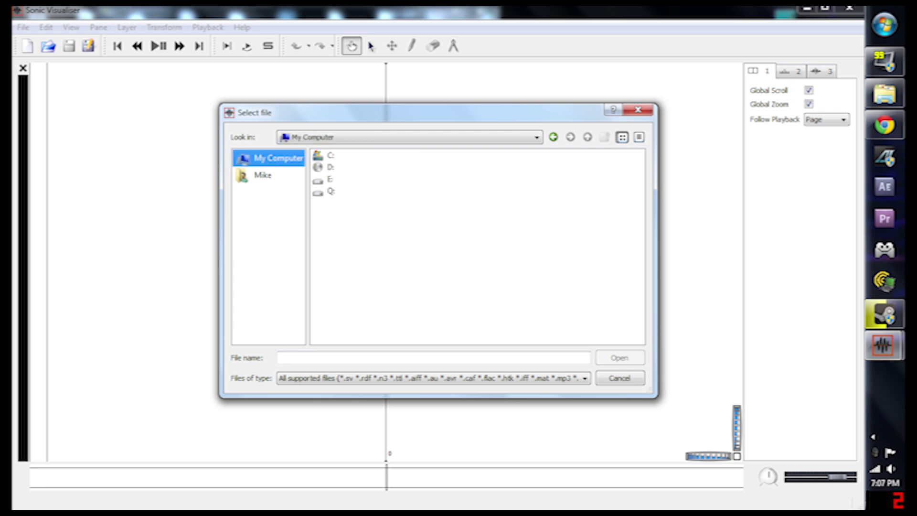
click(263, 175)
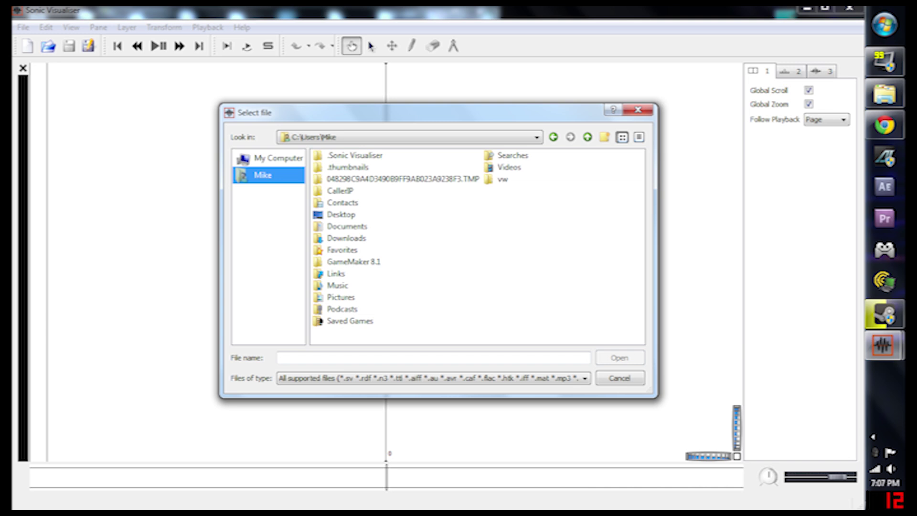
click(341, 215)
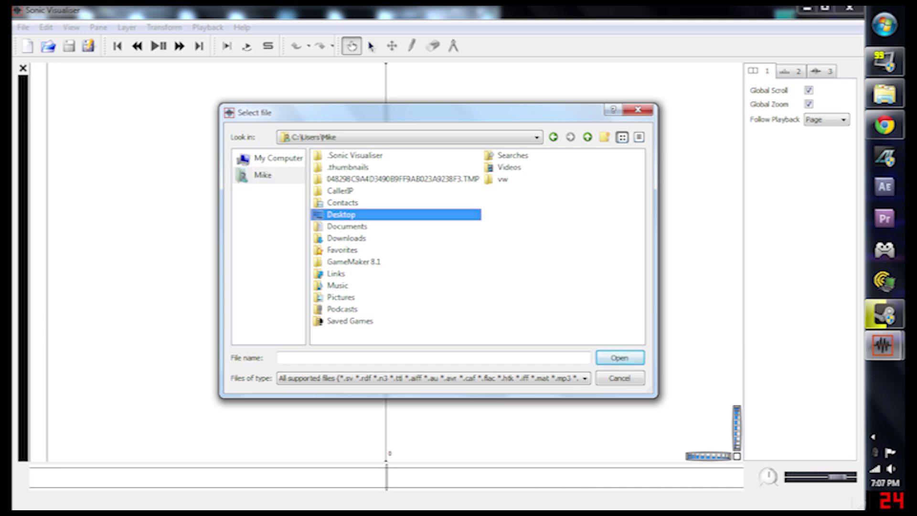
key(Return)
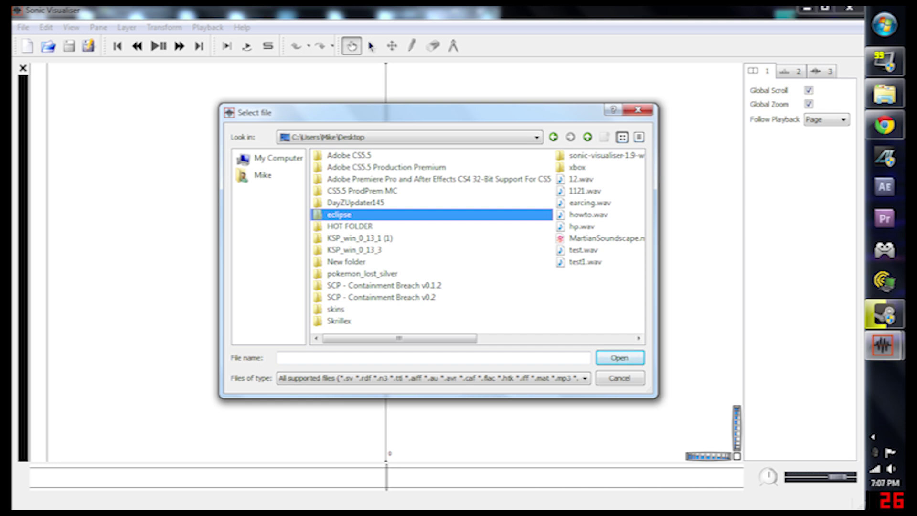
click(584, 191)
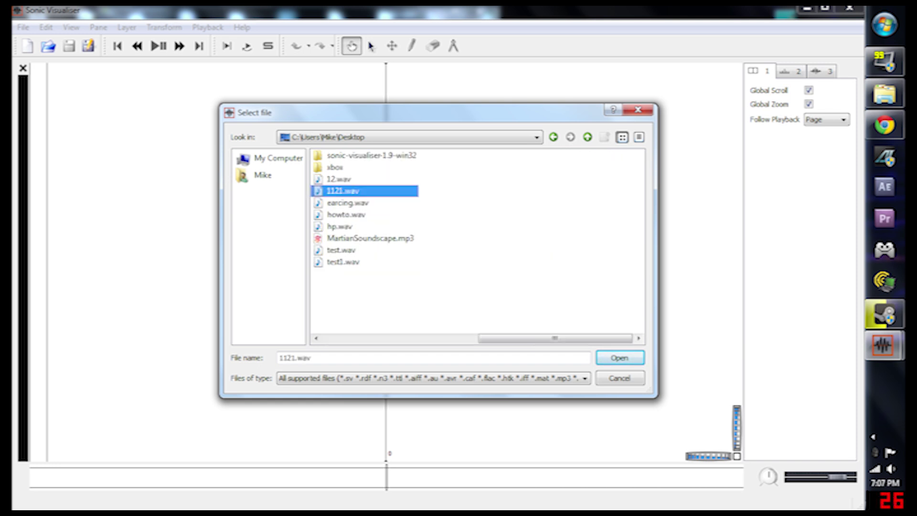
key(Return)
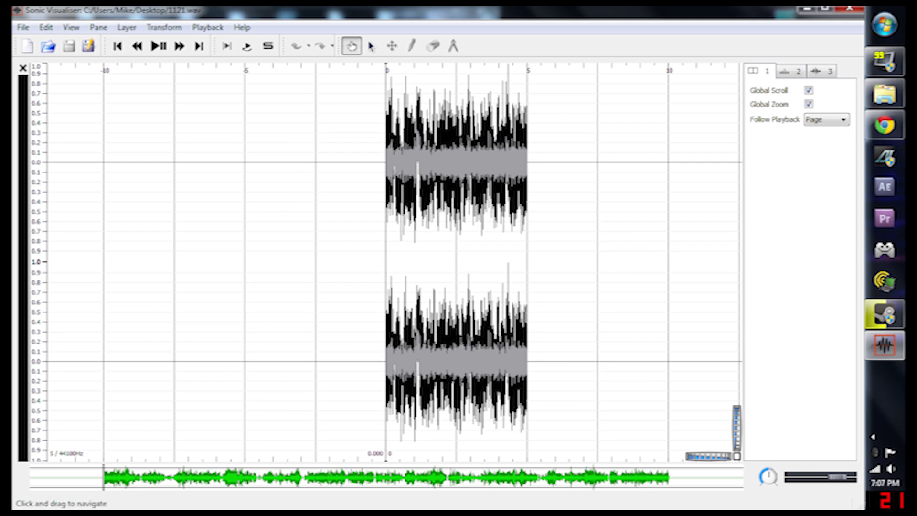
drag(837, 477, 825, 477)
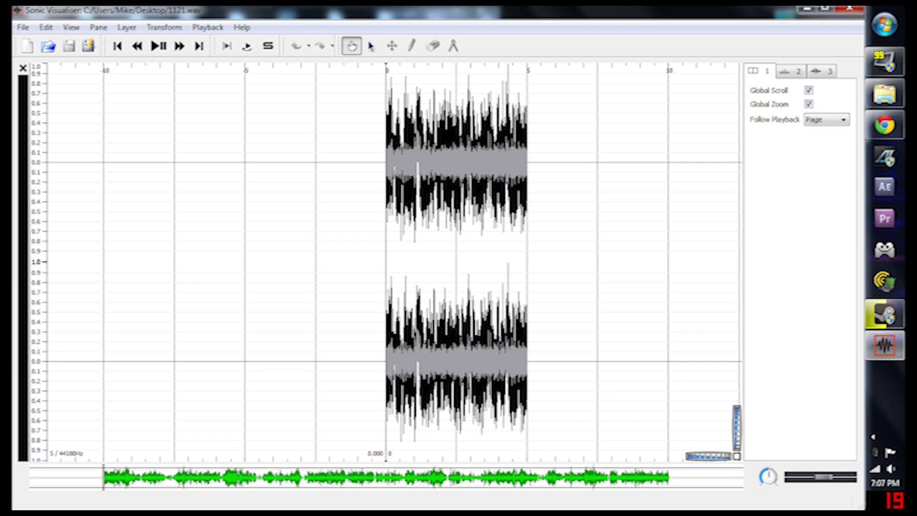
Step: Add a spectrogram layer of 1121.wav with all channels mixed and enlarge its time scale
click(165, 28)
mouse_move(127, 28)
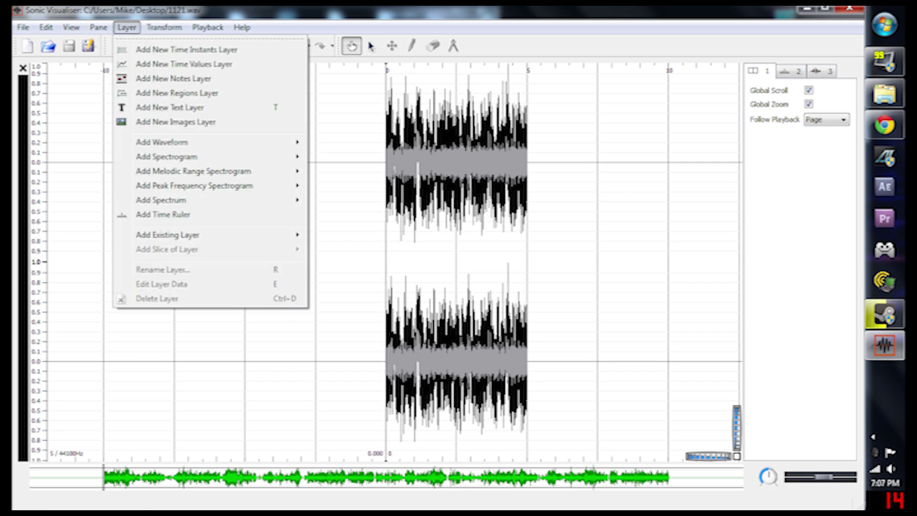
mouse_move(167, 157)
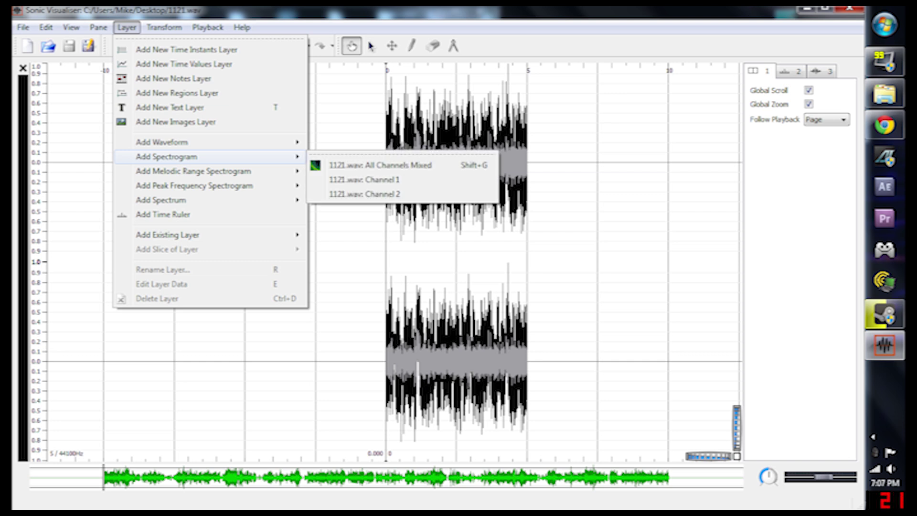
key(Down)
click(381, 165)
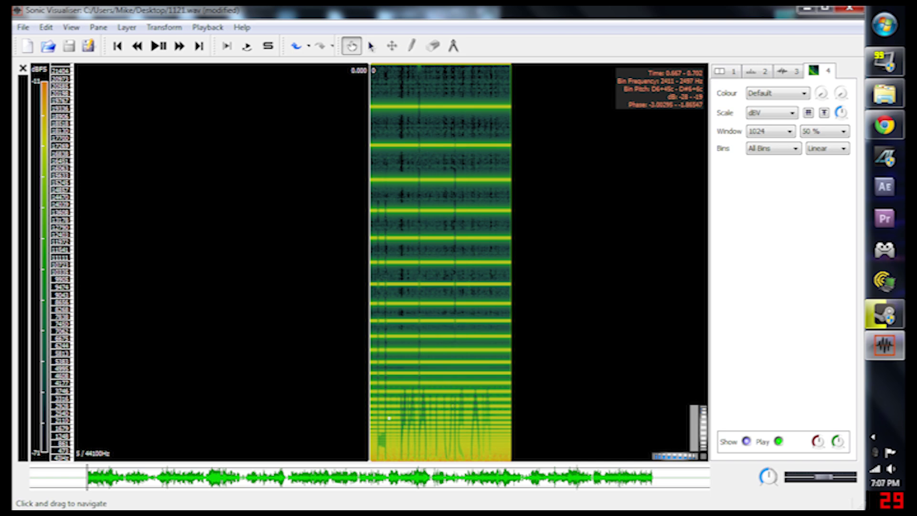
scroll(545, 369, up, 2)
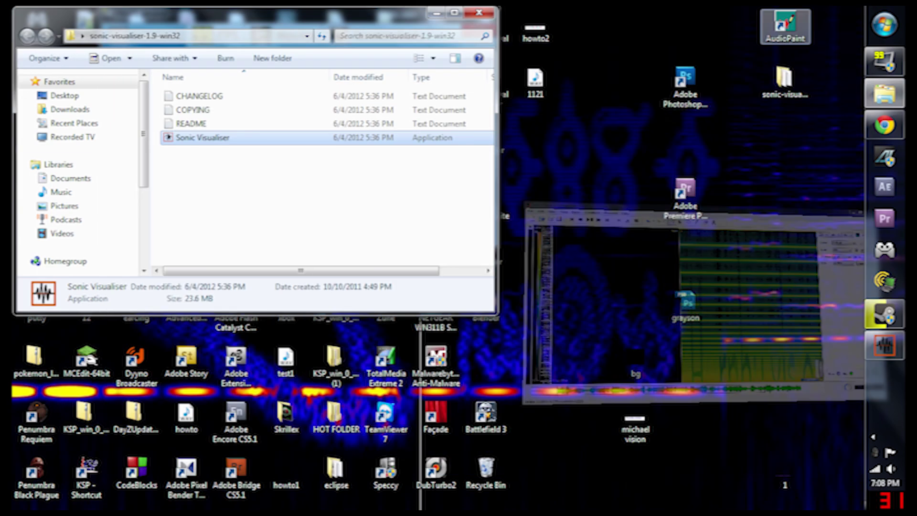
Step: Open the howto2 picture from the desktop, compare it with the spectrogram, close it and play the audio
click(806, 8)
double_click(535, 28)
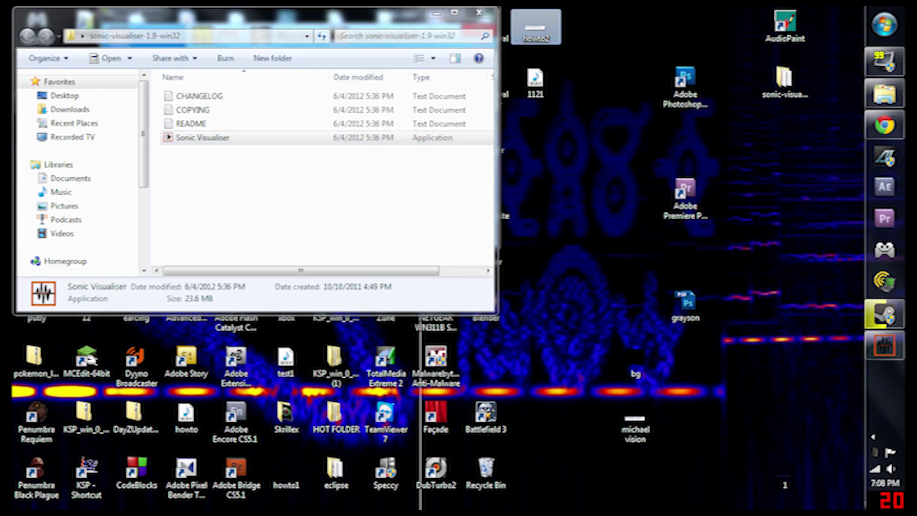
click(884, 346)
click(884, 377)
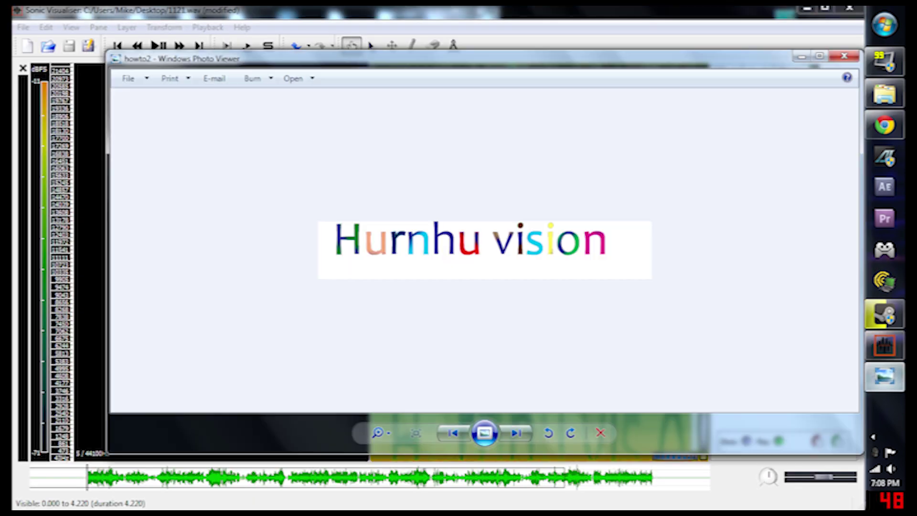
click(885, 345)
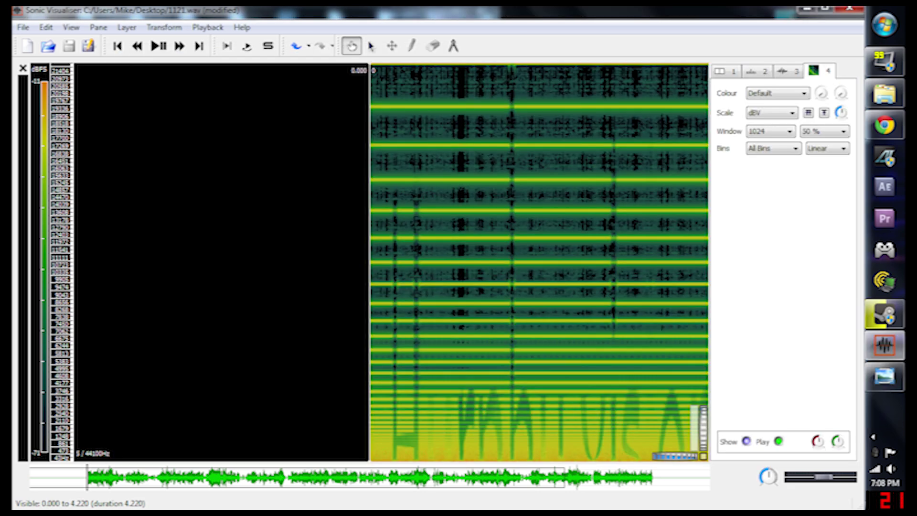
key(alt+Tab)
drag(666, 64, 564, 27)
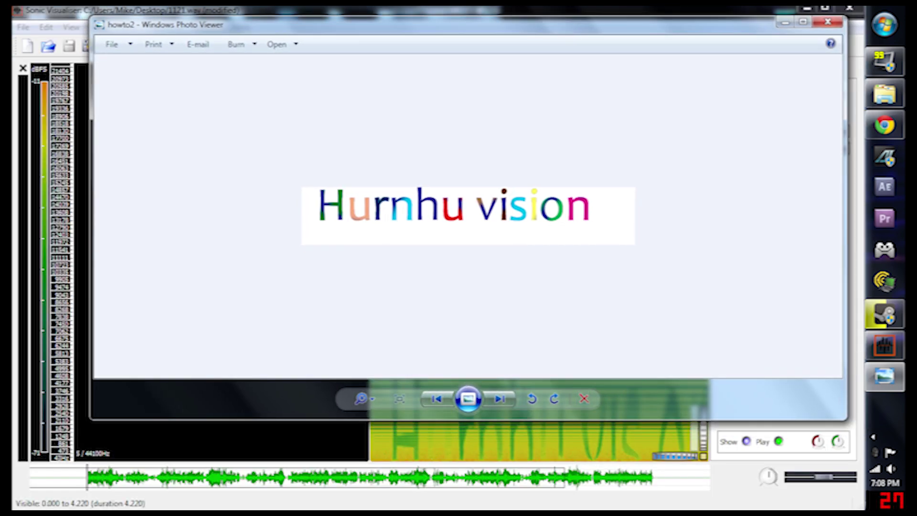
drag(843, 418, 809, 255)
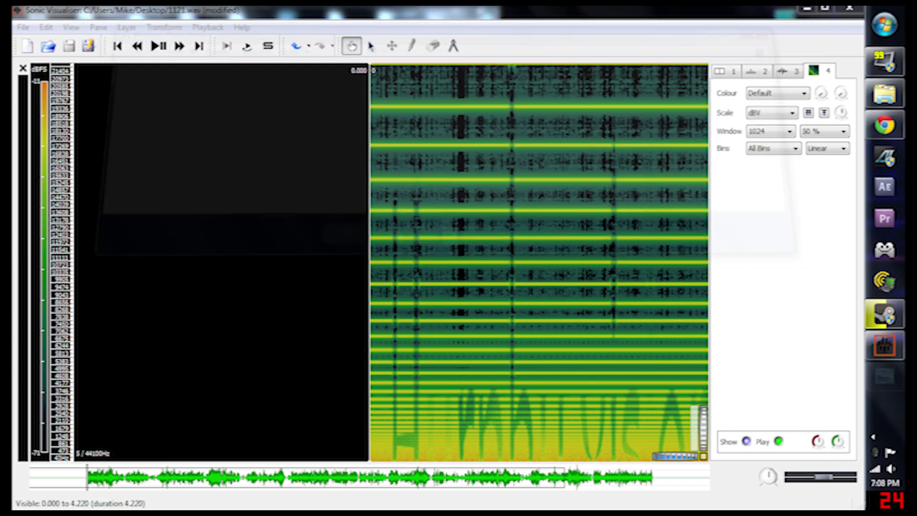
click(792, 21)
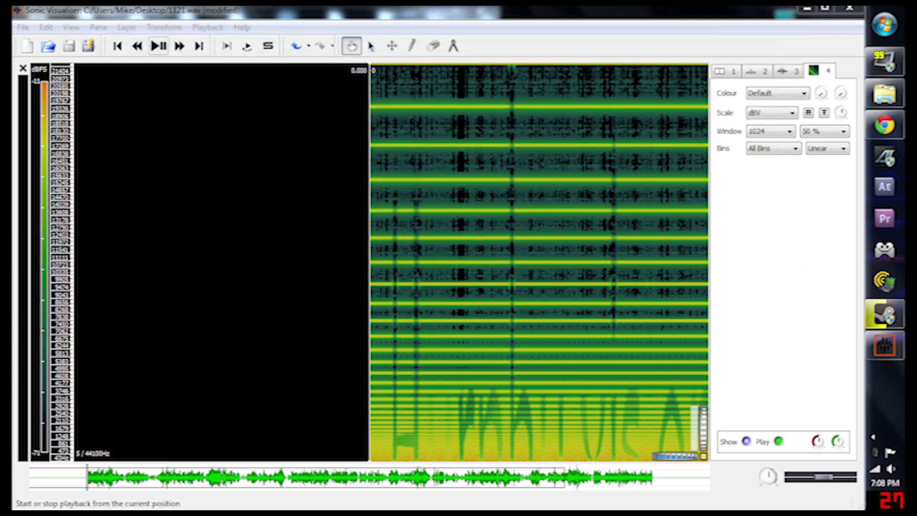
click(158, 46)
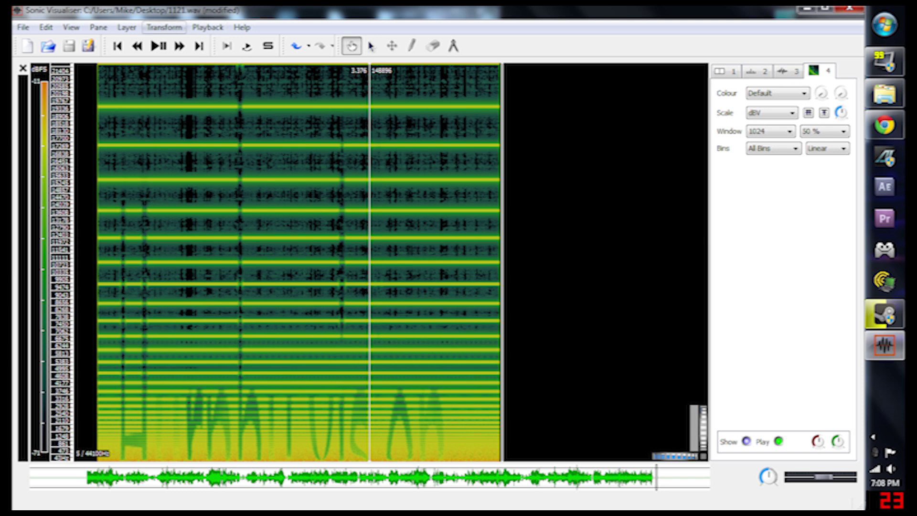
click(208, 28)
click(163, 27)
click(127, 27)
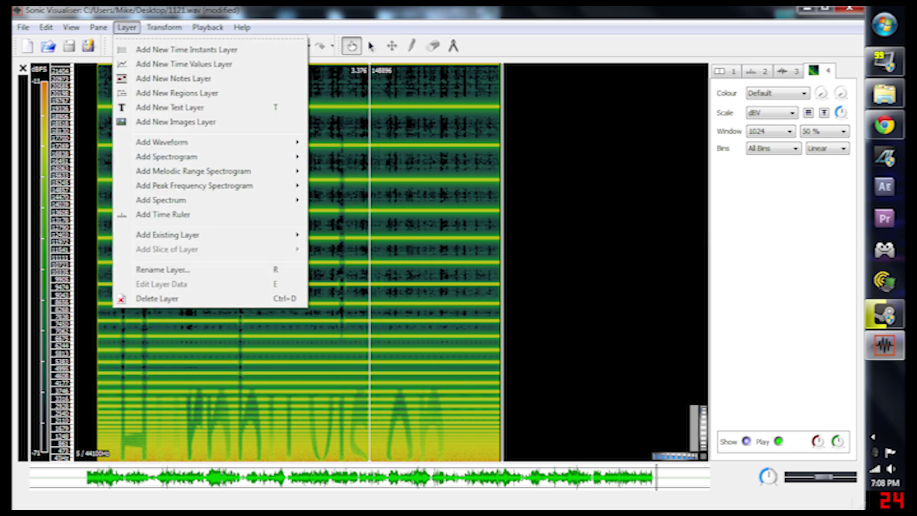
mouse_move(242, 27)
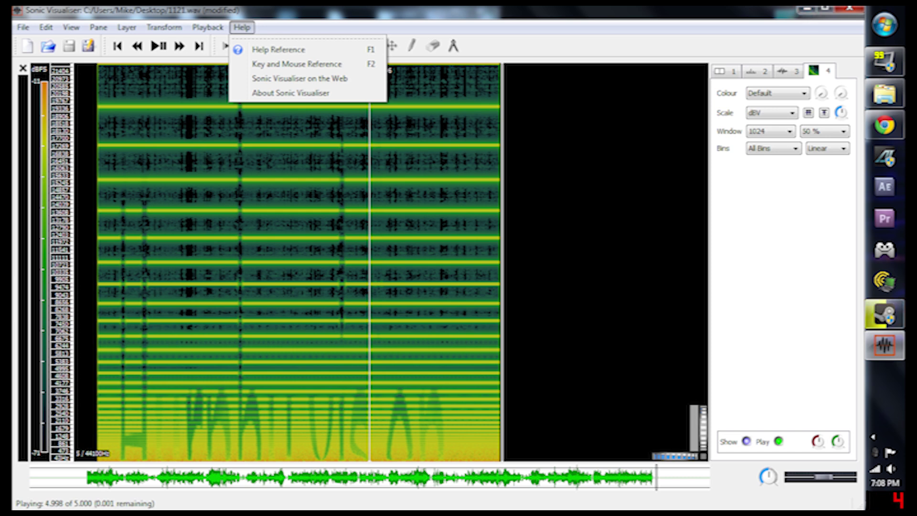
key(Escape)
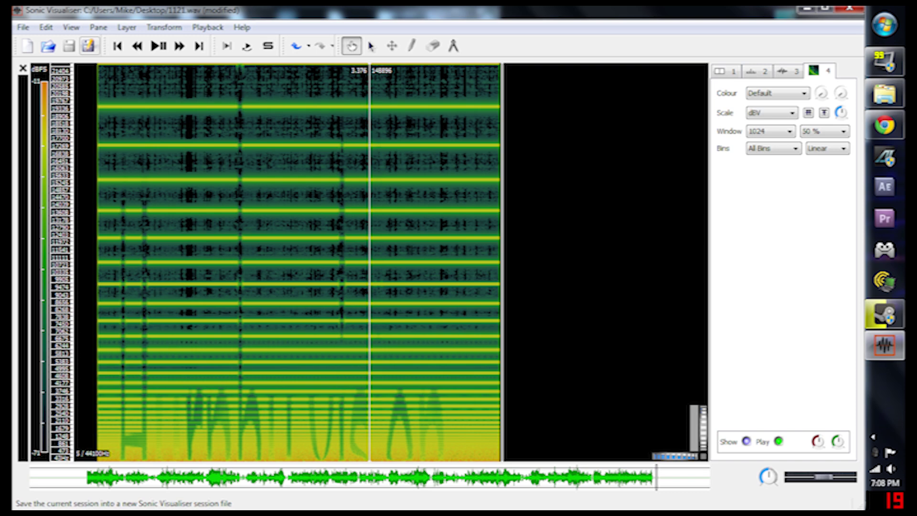
click(99, 27)
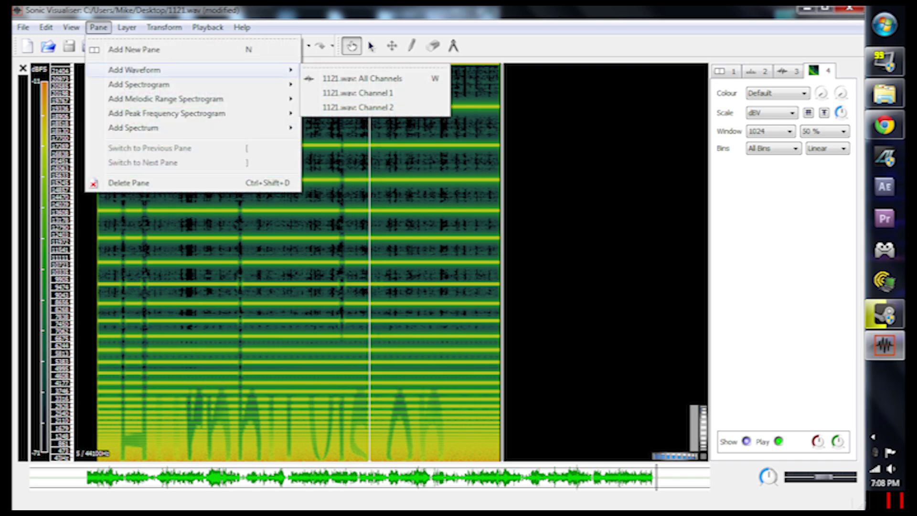
Step: Switch to AudioPaint and create a 500 by 500 Lines and Curves picture with 50 curves of thickness 1
mouse_move(139, 84)
click(806, 9)
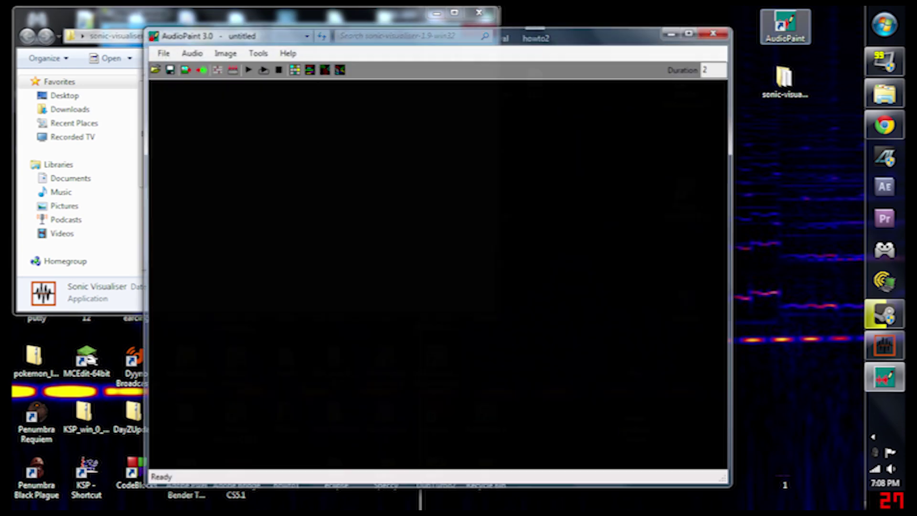
click(256, 52)
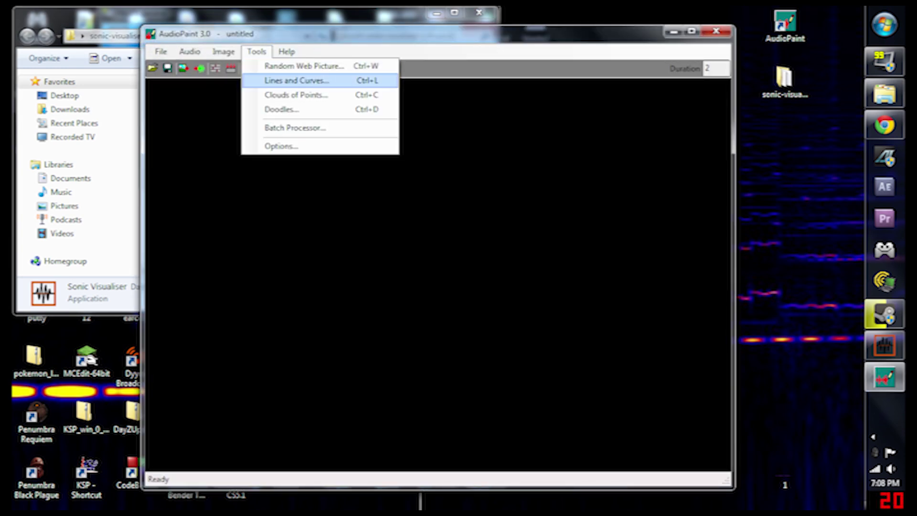
key(Up)
key(Return)
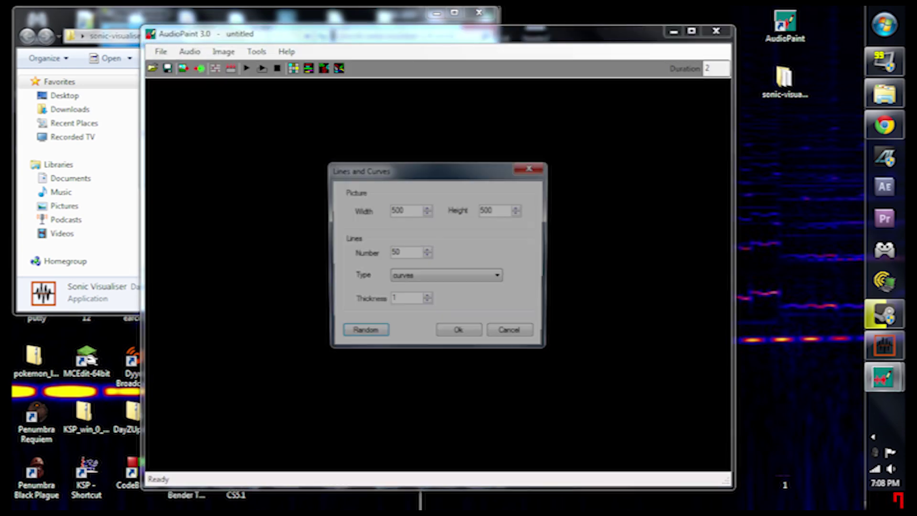
key(Return)
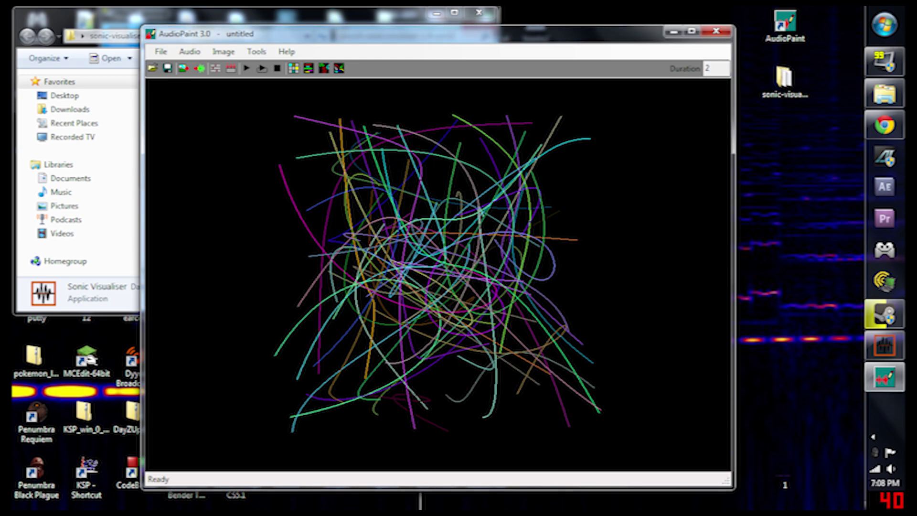
Step: Generate the sound from the curves picture
key(alt+a)
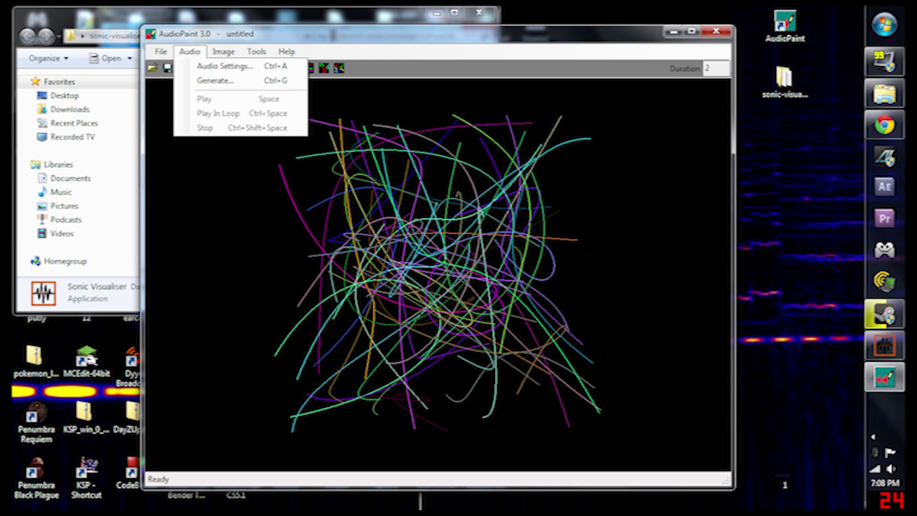
key(Down)
key(Return)
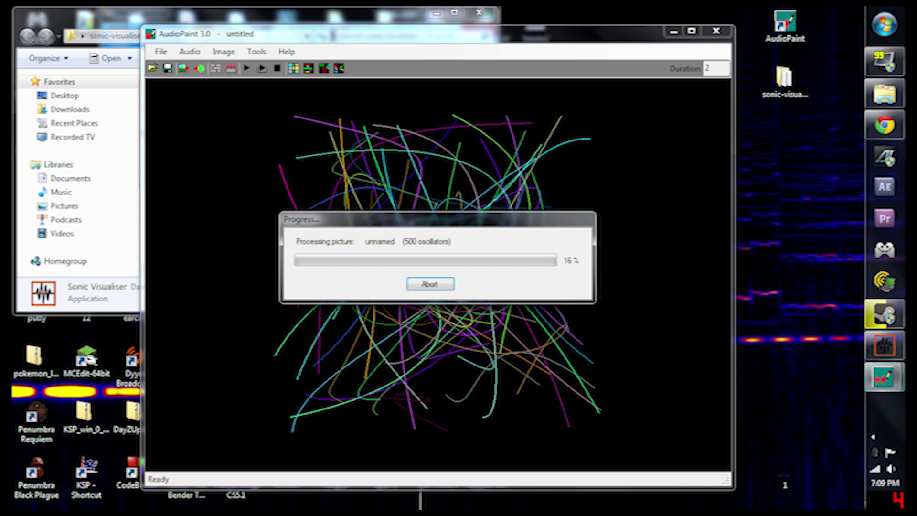